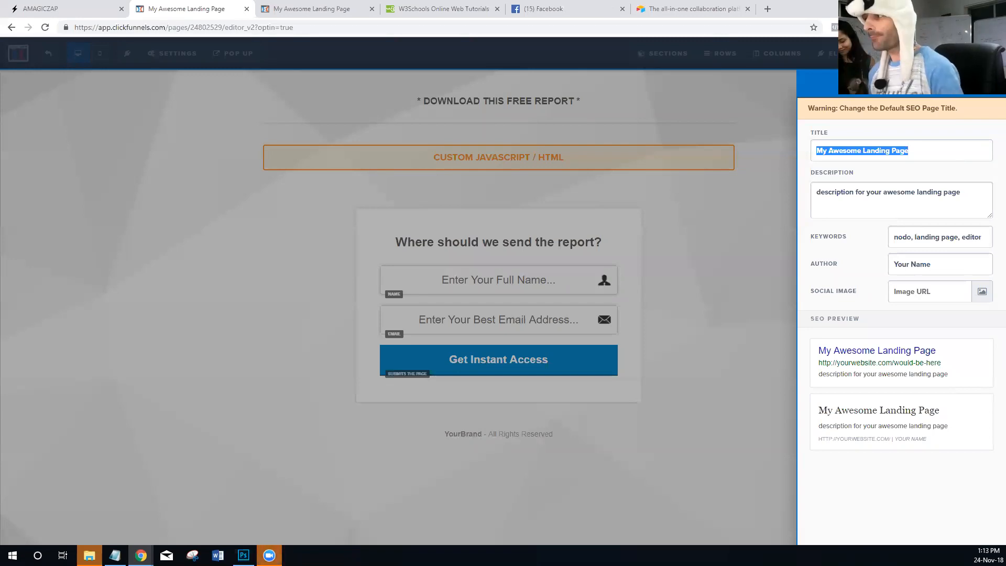
- Open the landing page's base URL, without its query parameters, in a new incognito window
left_click(290, 9)
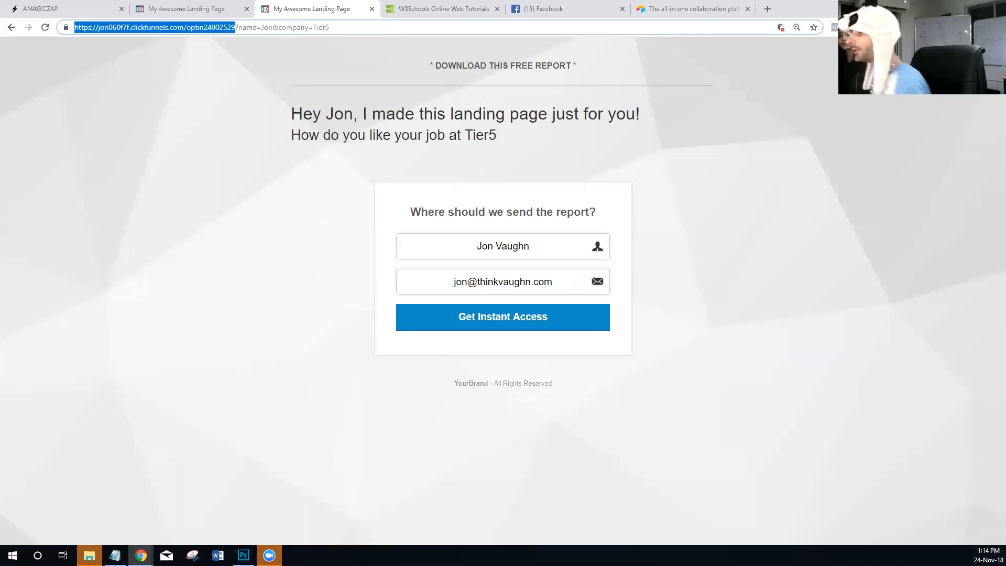
left_click(194, 49)
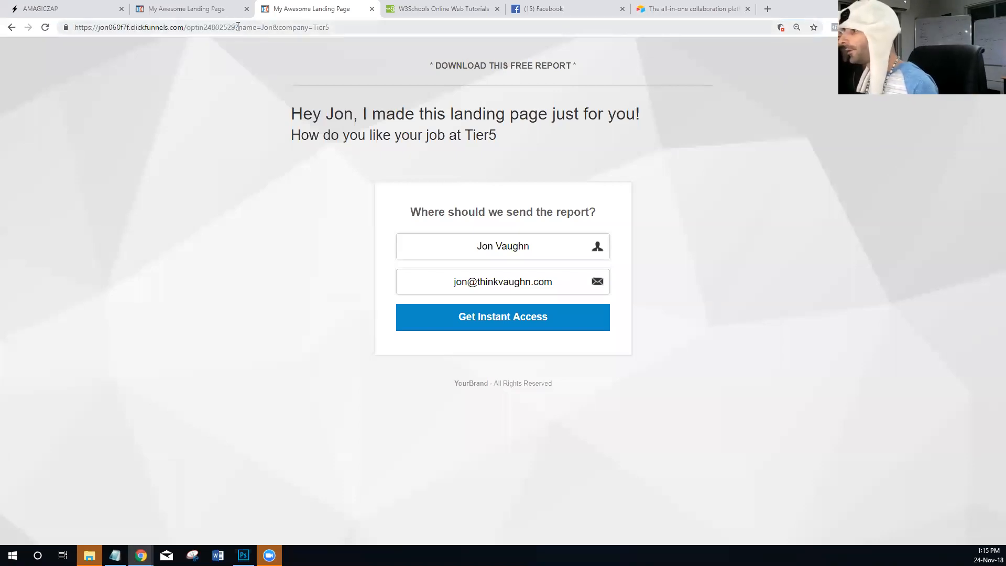
left_click_drag(235, 29, 50, 38)
key("ctrl+c")
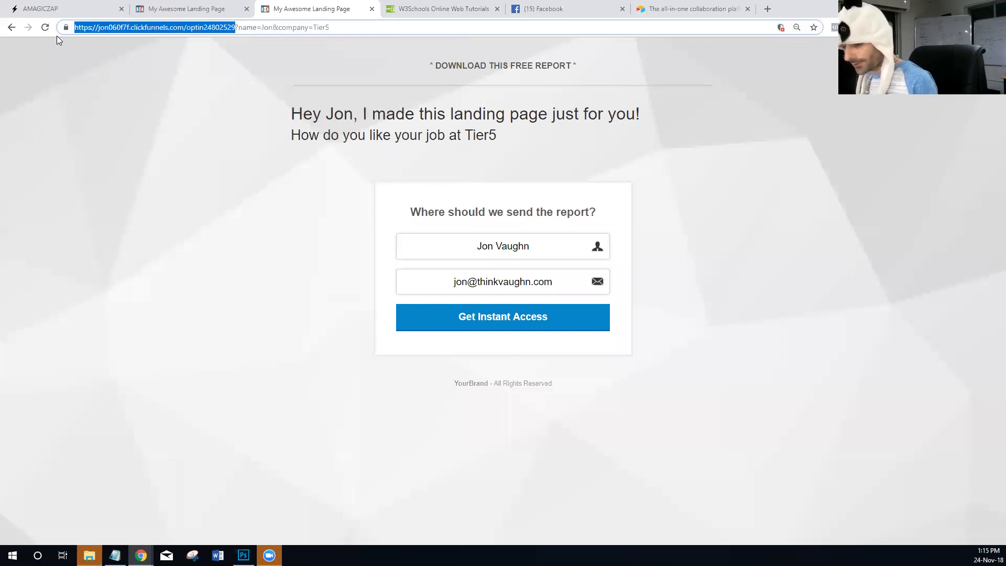
left_click(996, 28)
left_click(911, 67)
key("ctrl+v")
key("Return")
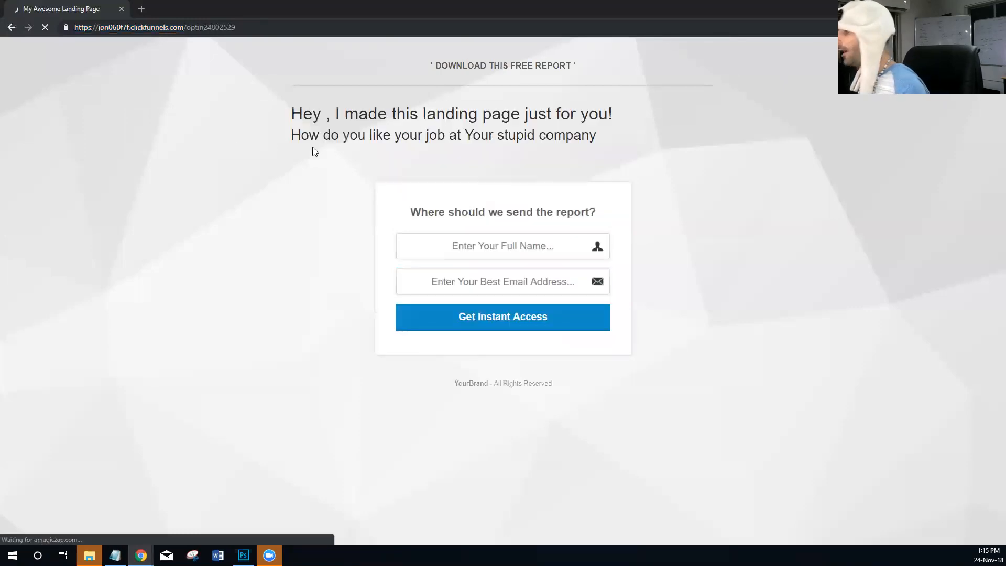
- Inspect the full name field's HTML on the landing page and select the value of its name attribute
left_click(494, 245)
left_click(505, 221)
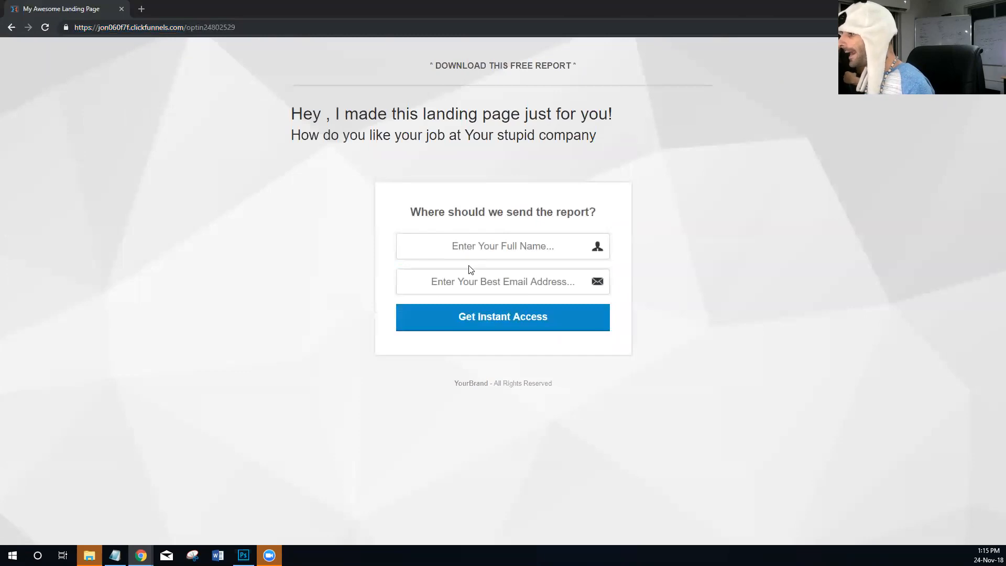
left_click(488, 287)
left_click(477, 191)
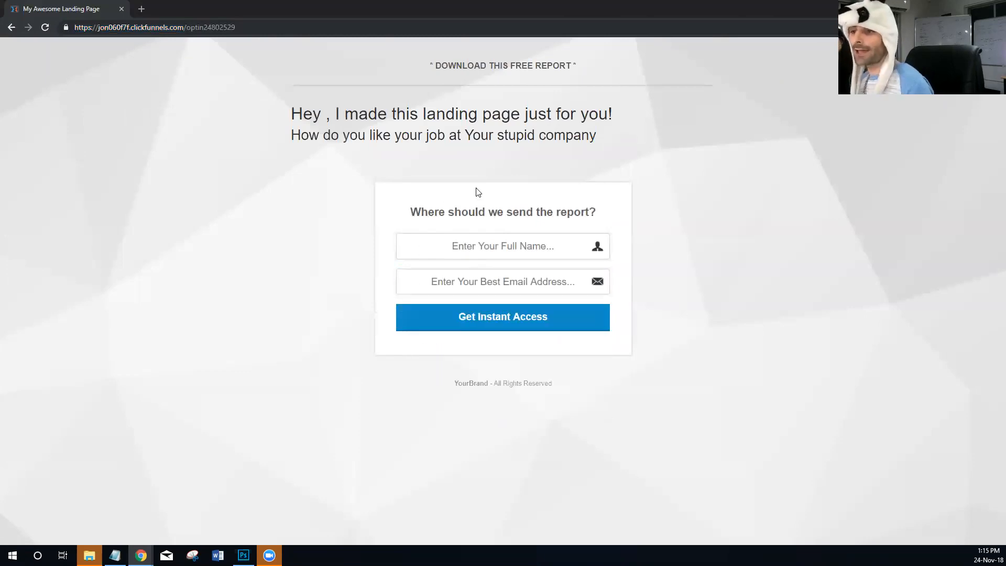
right_click(501, 251)
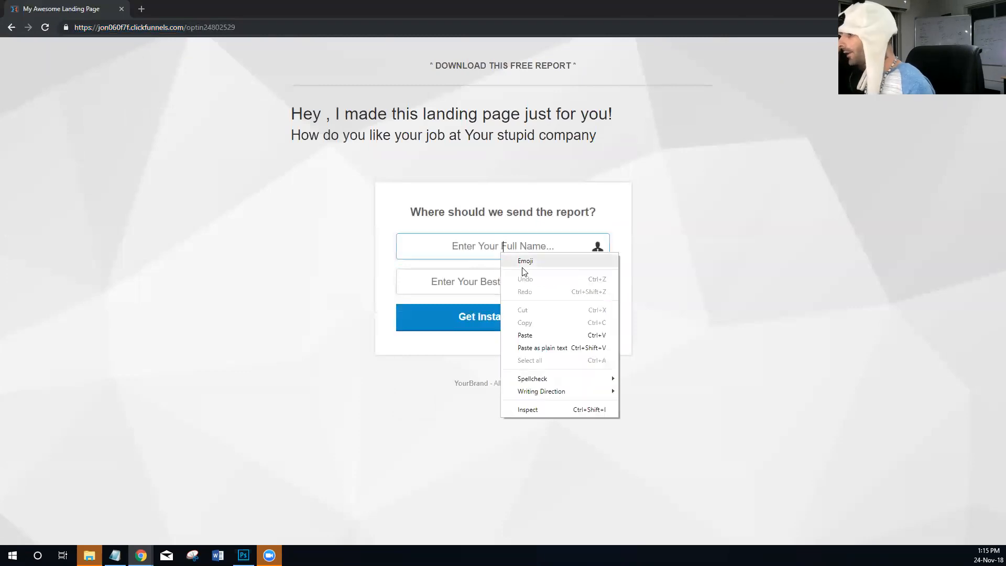
left_click(545, 411)
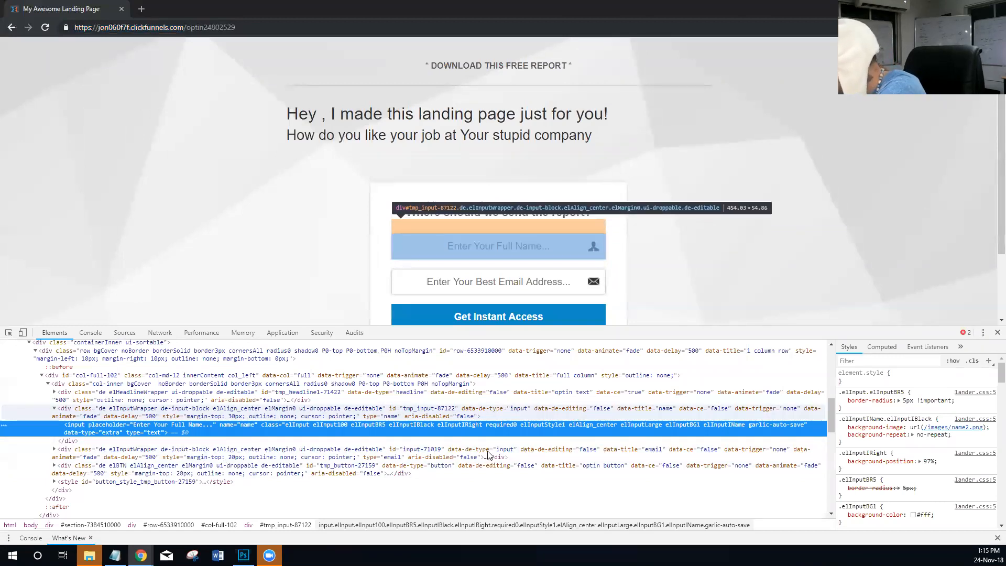
double_click(247, 424)
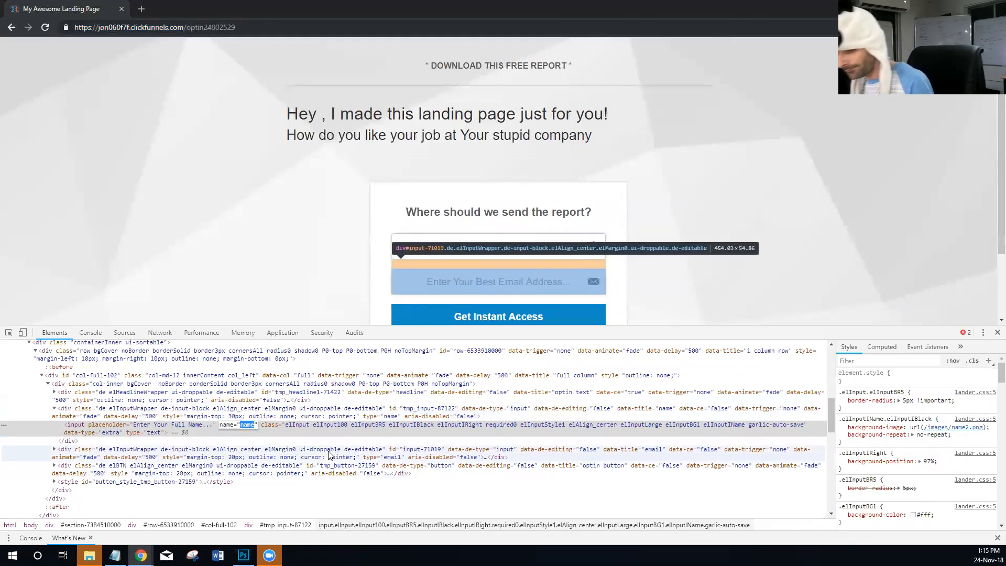
- In AMagicZap, add an element attribute "name" of type name to Live Demo Test Zap and update the zap
key("alt+Tab")
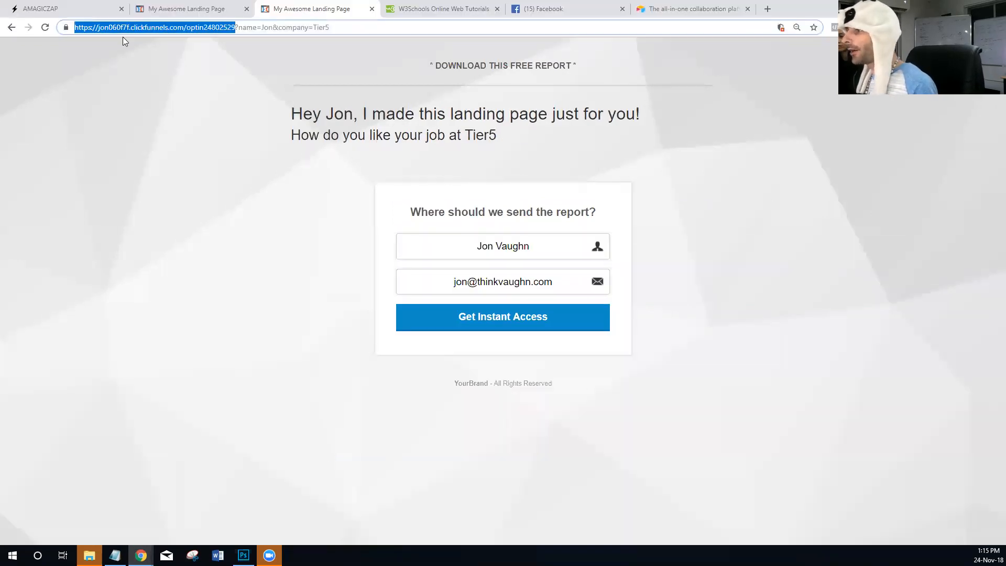
left_click(90, 14)
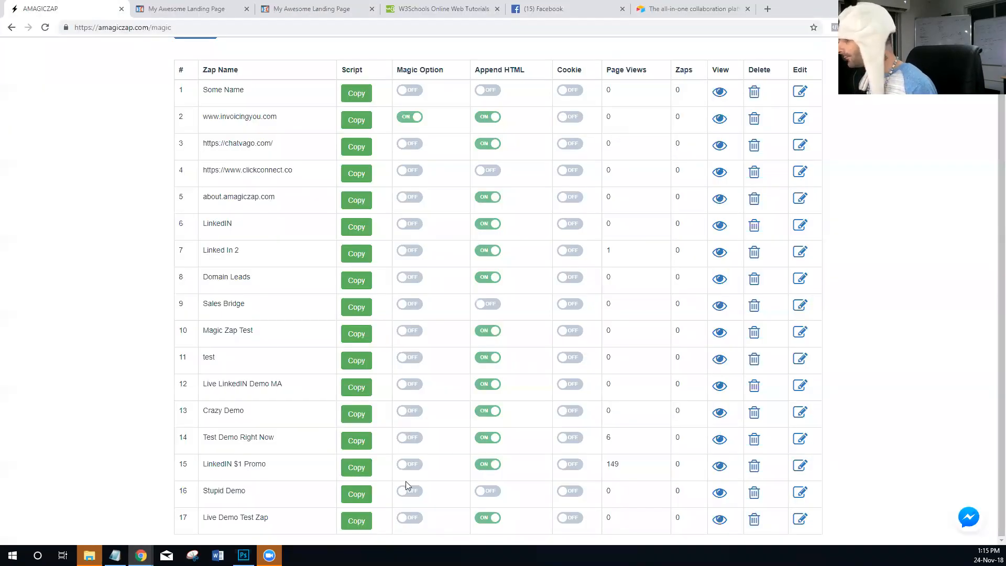
left_click(800, 520)
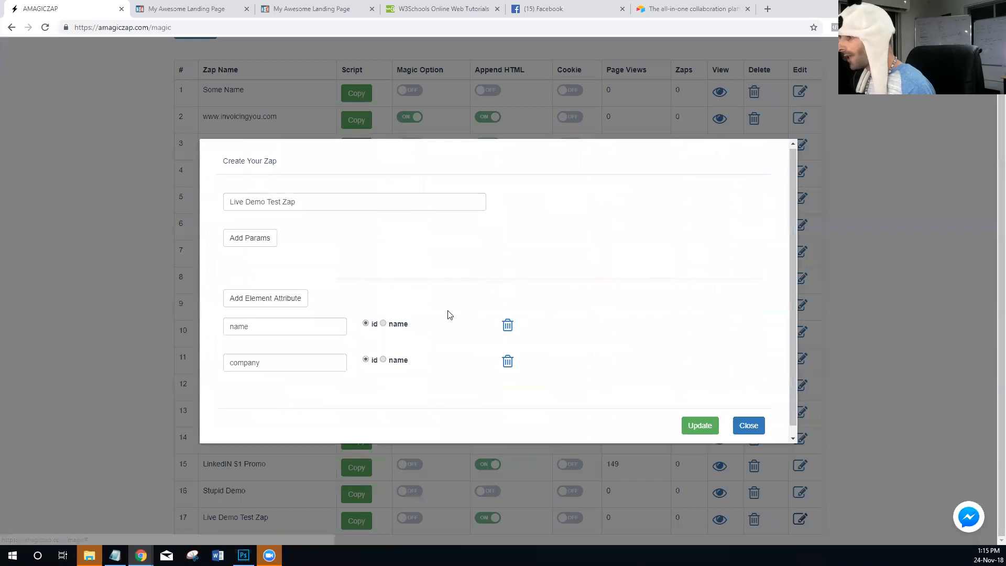
left_click(273, 290)
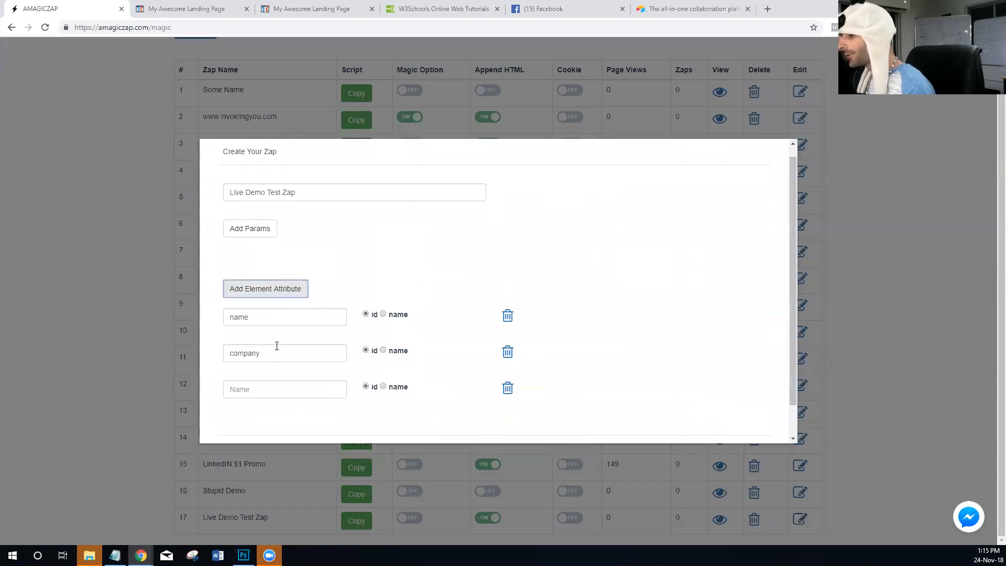
left_click(261, 394)
type("name")
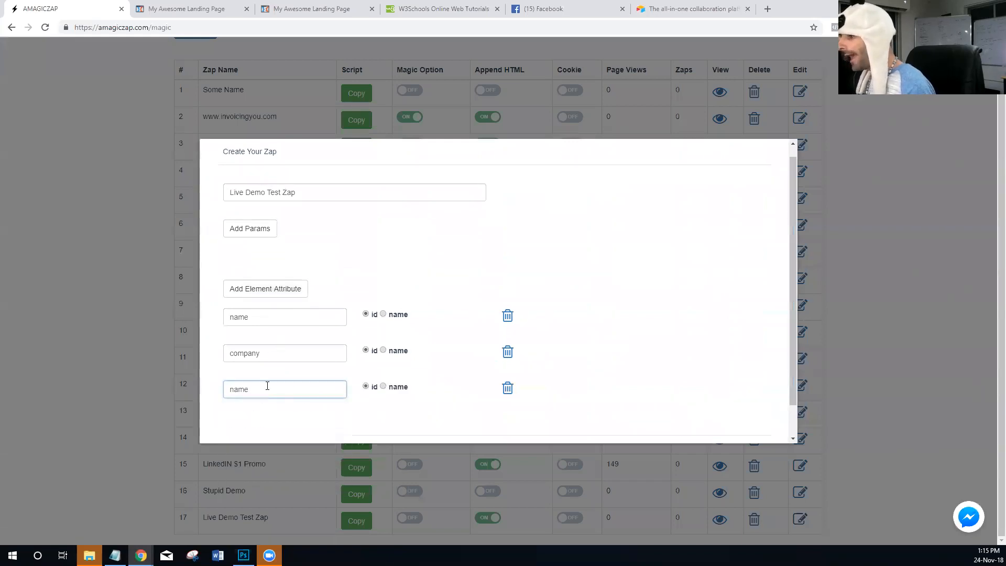
left_click(383, 387)
scroll(592, 372, "down", 1)
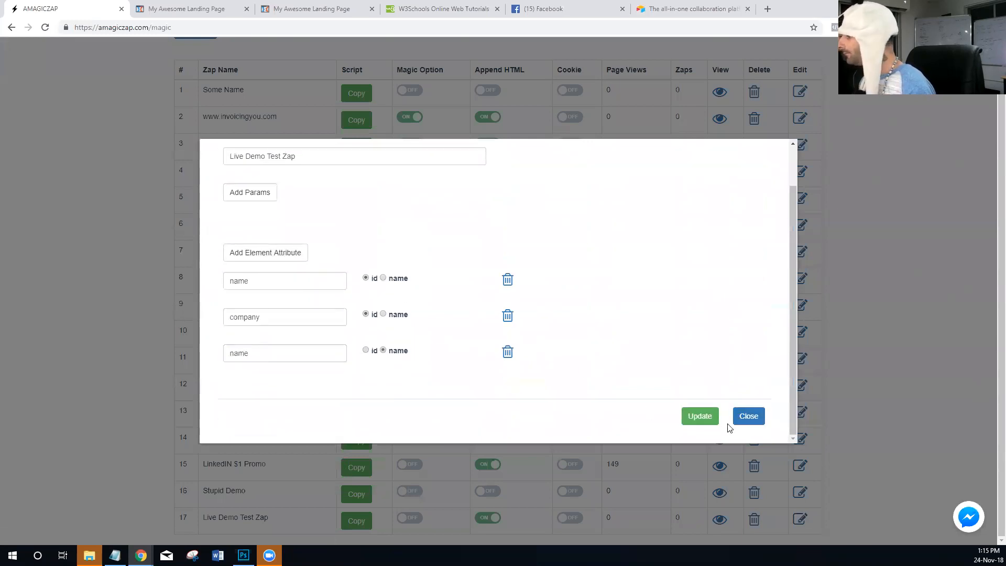
left_click(700, 416)
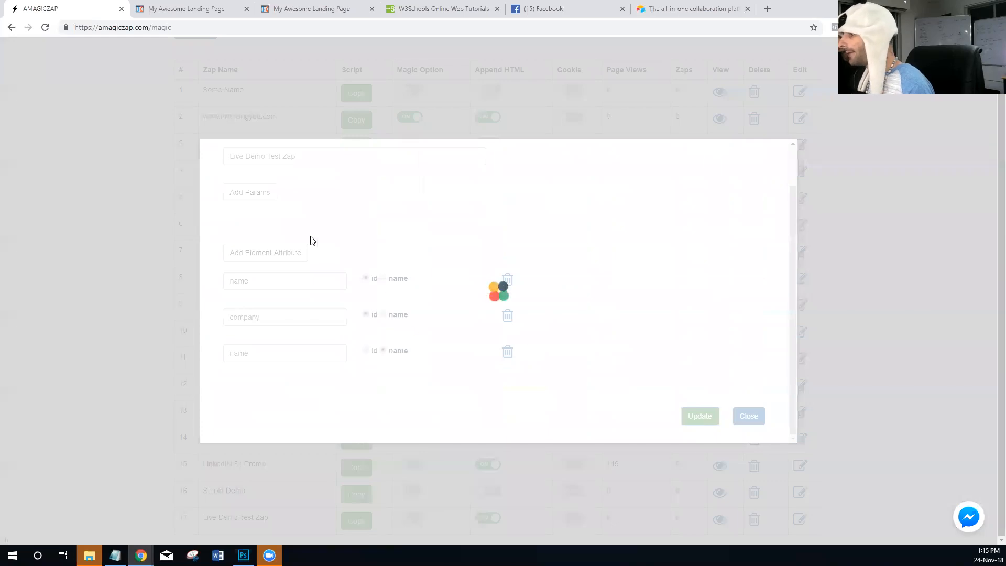
- Back on the incognito landing page, inspect the email field's HTML and select the value of its name attribute
key("alt+Tab")
scroll(441, 245, "down", 2)
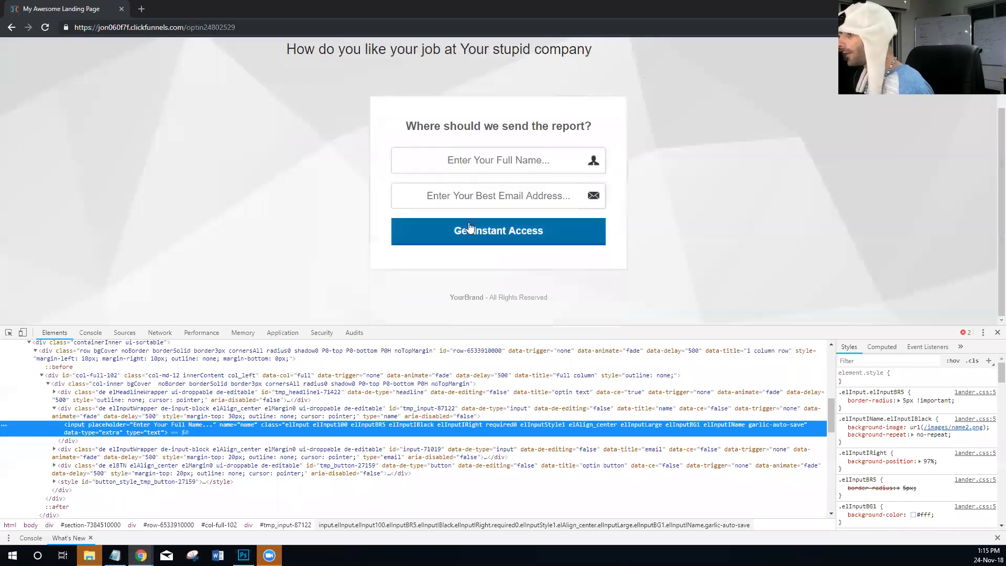
left_click(479, 193)
right_click(479, 192)
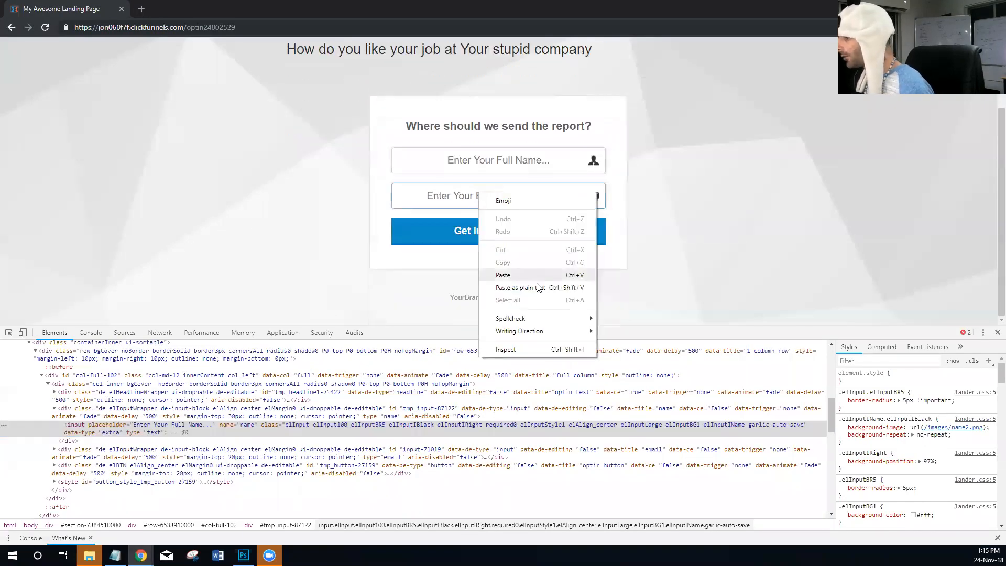
left_click(518, 348)
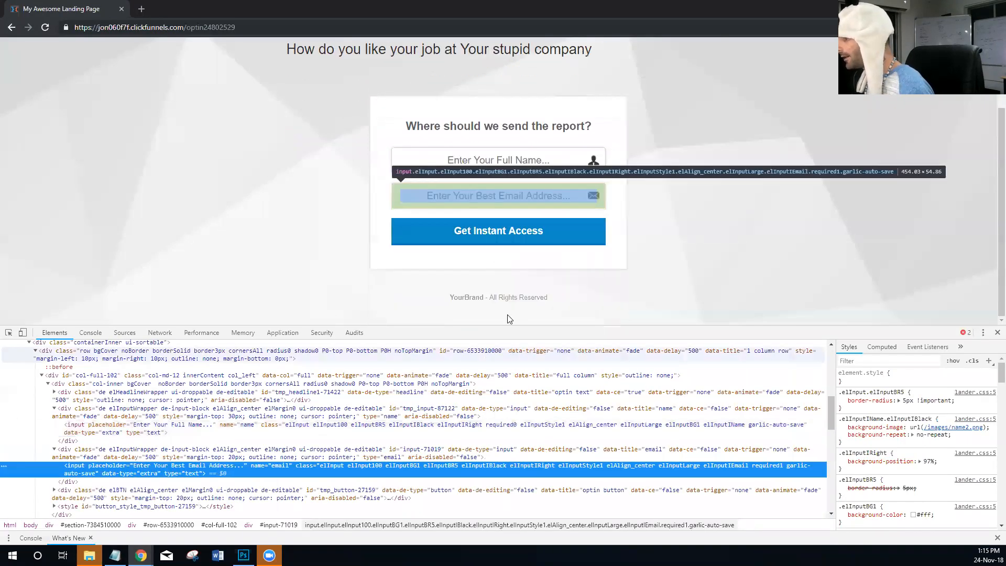
right_click(461, 198)
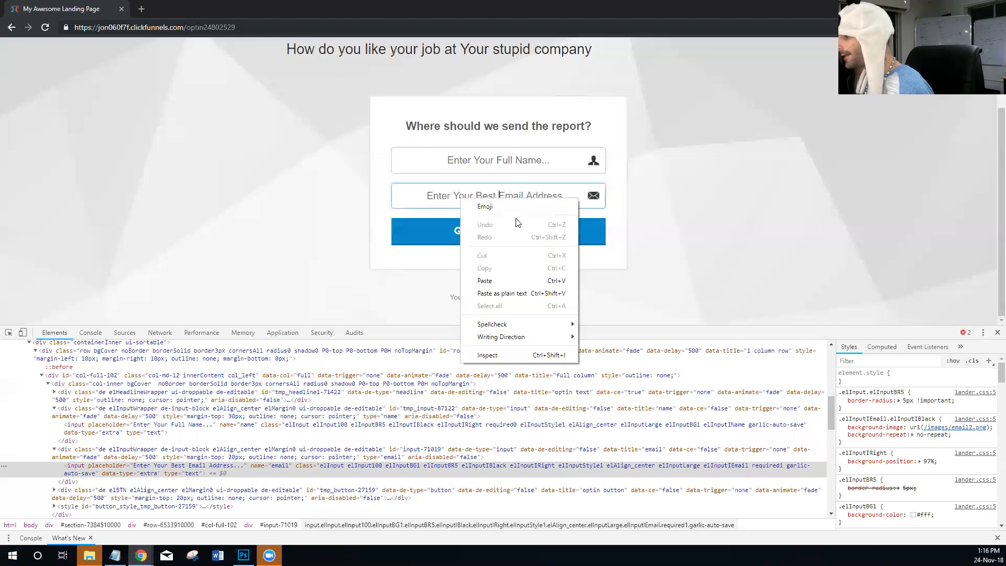
left_click(492, 356)
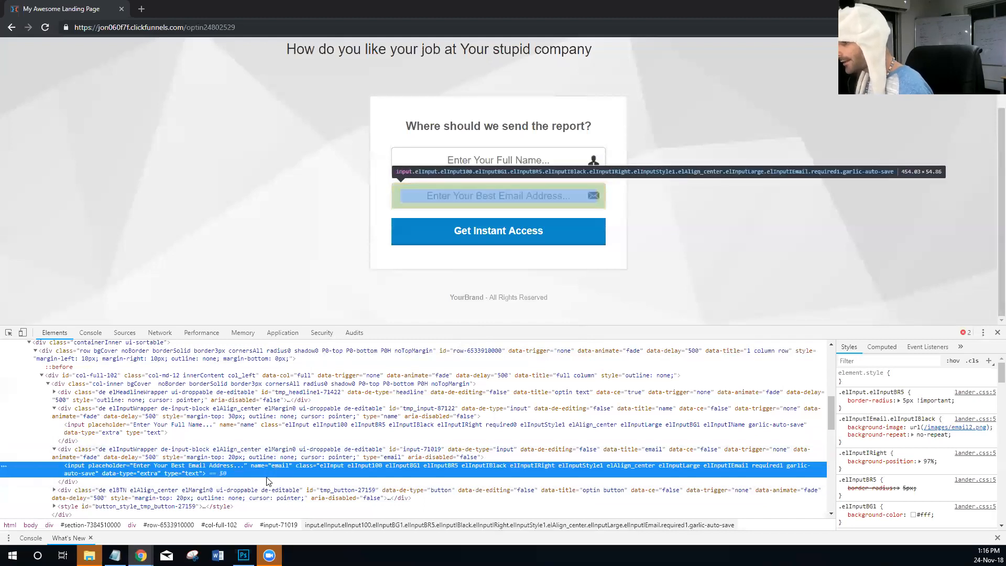
double_click(281, 466)
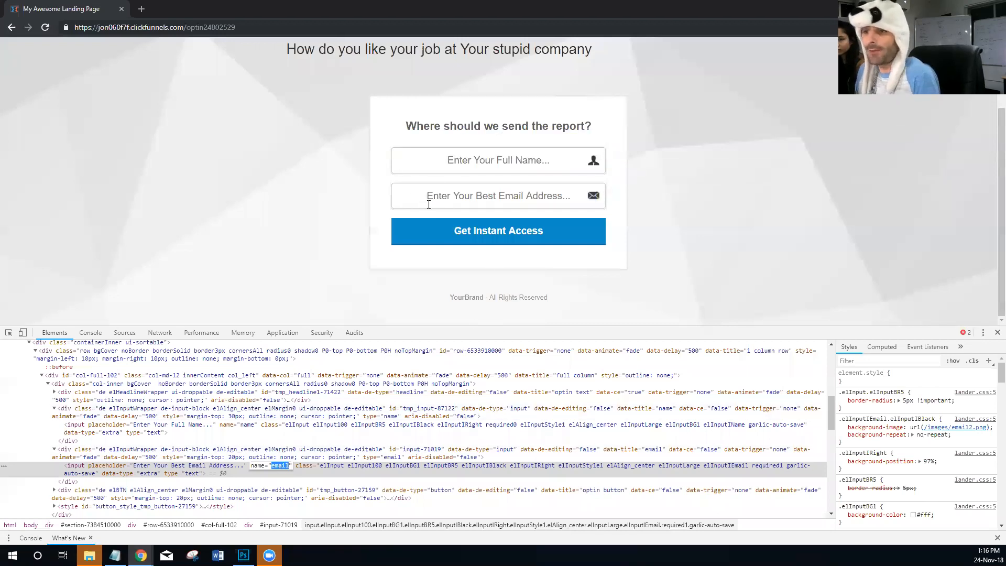
- In AMagicZap, add an element attribute "email" of type name to Live Demo Test Zap and update the zap
key("alt+Tab")
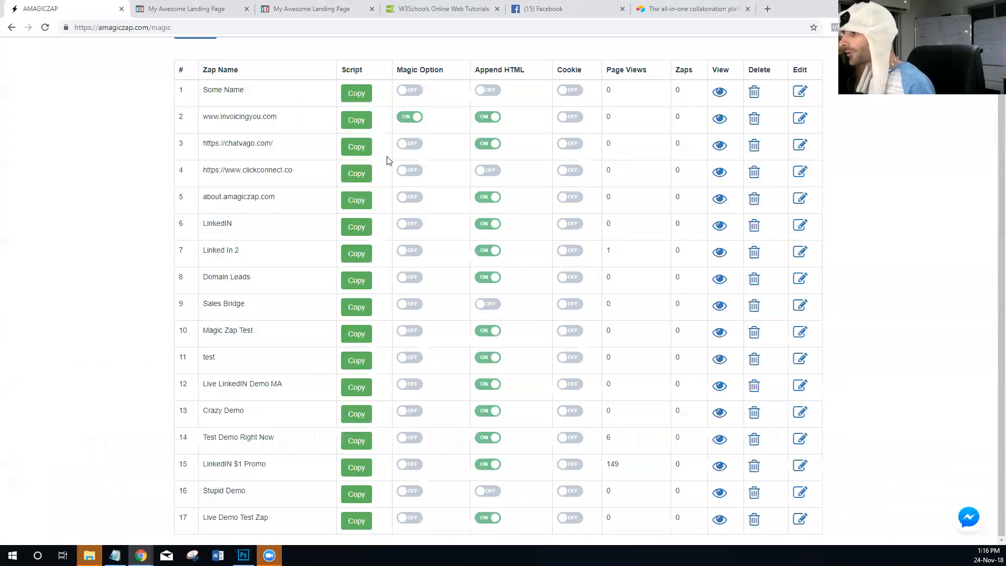
left_click(800, 519)
left_click(260, 303)
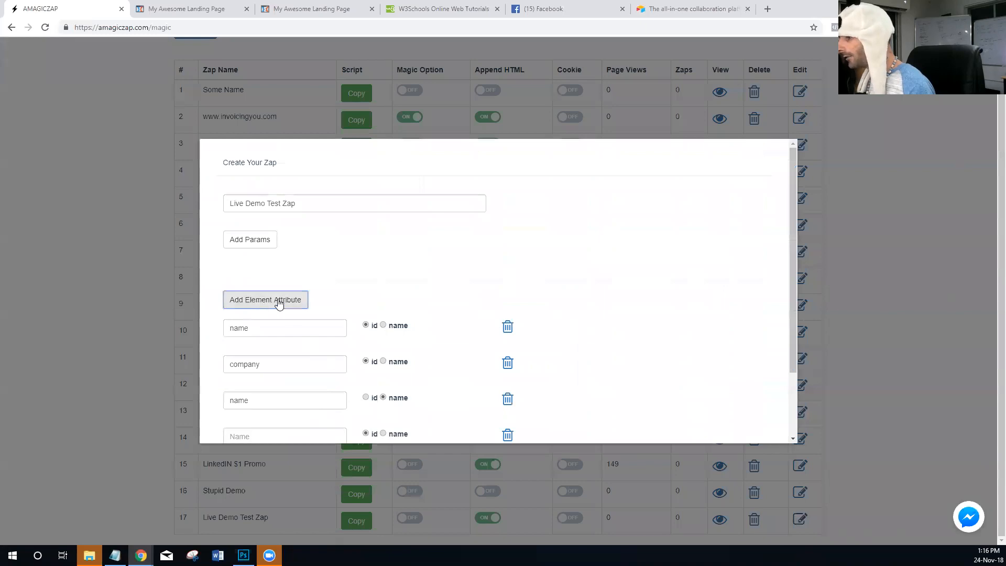
scroll(280, 344, "down", 2)
left_click(281, 346)
type("email")
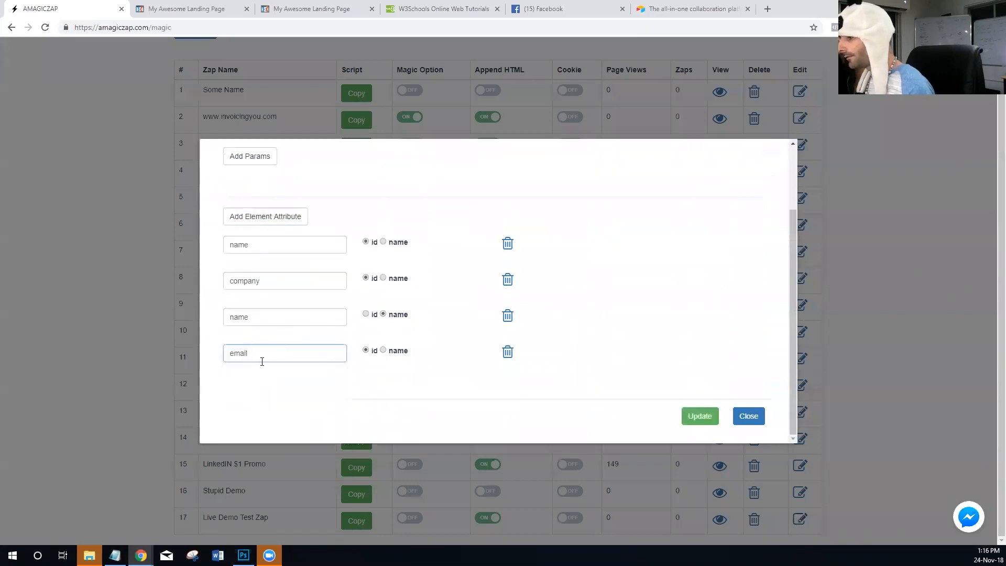
left_click(383, 350)
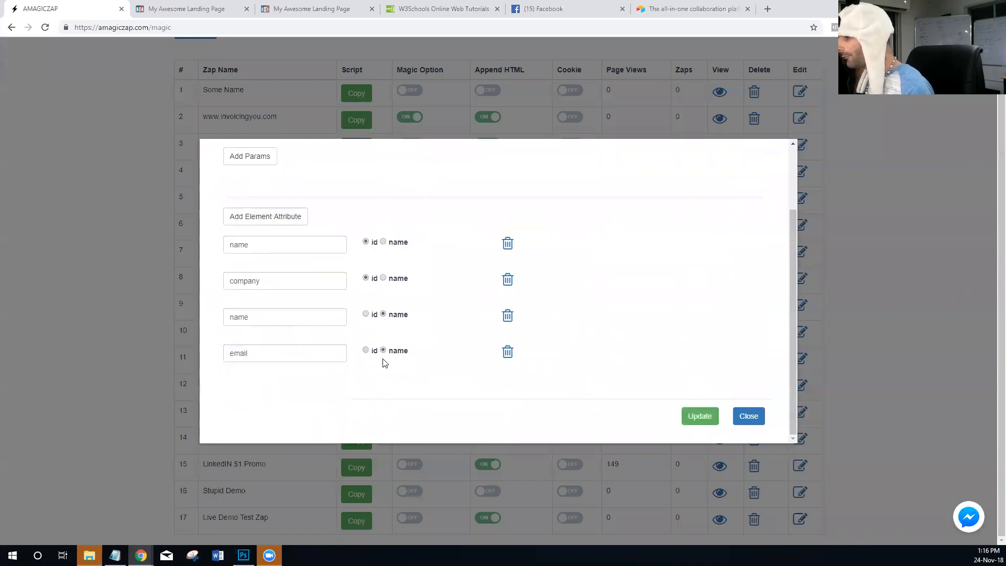
left_click(701, 419)
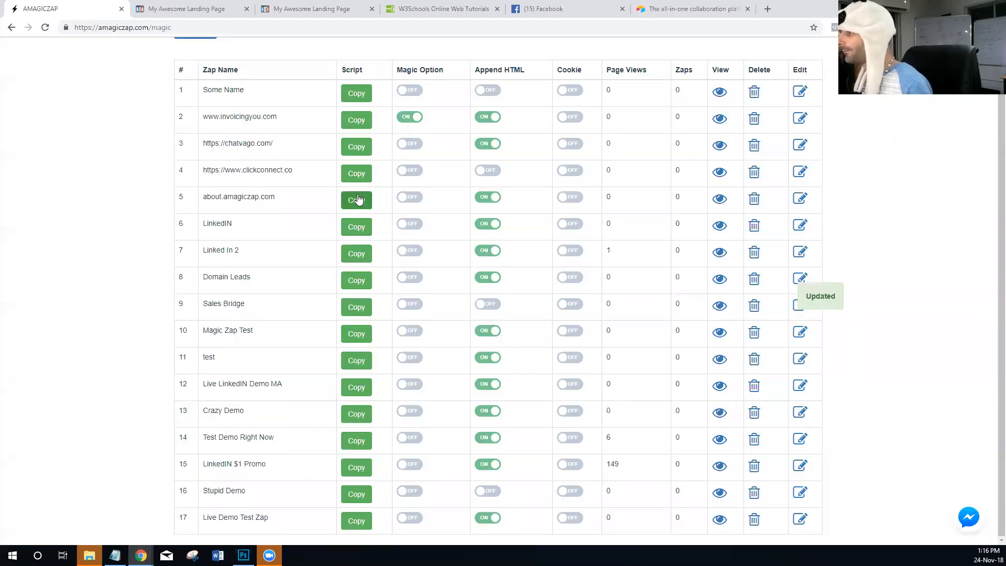
- Append a name parameter with the visitor's first name and comapny=Tier5 to the incognito landing page's URL
key("alt+Tab")
left_click(283, 26)
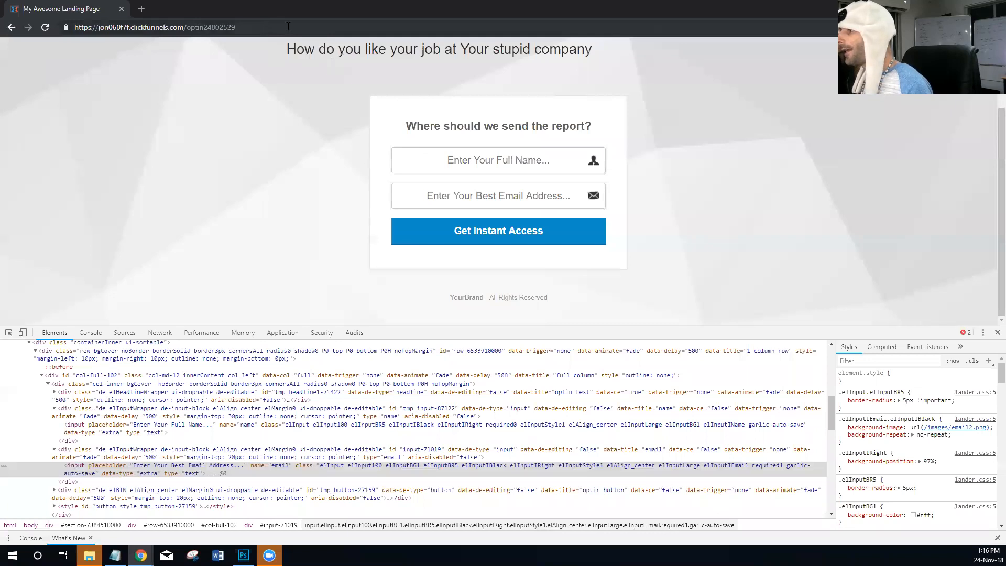
left_click(300, 26)
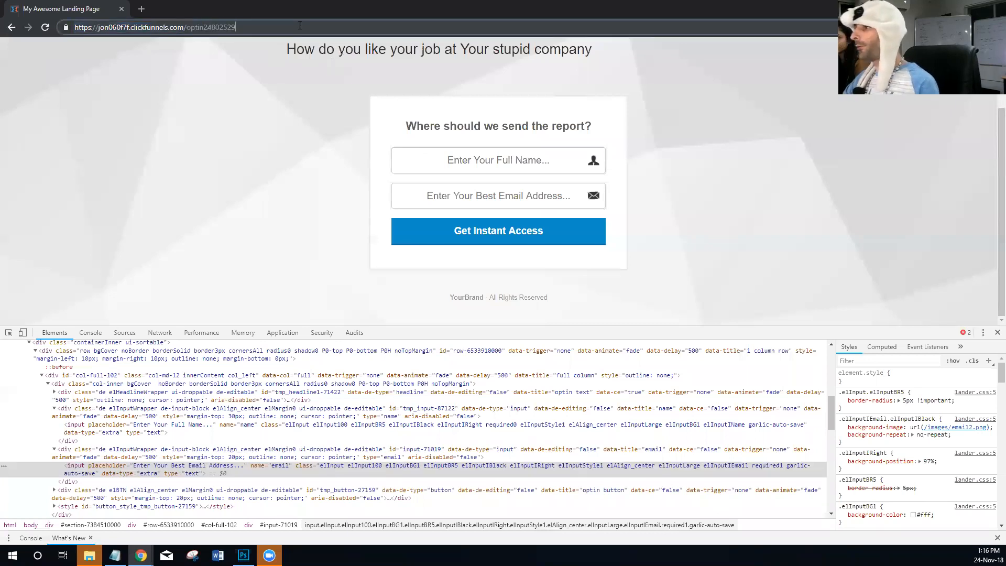
type("?name=Jon")
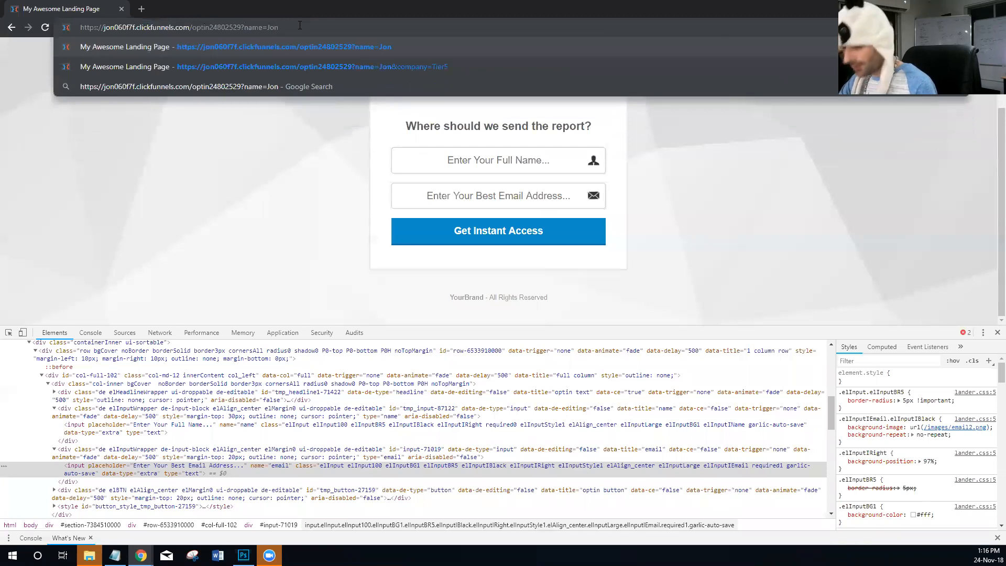
type("&Co")
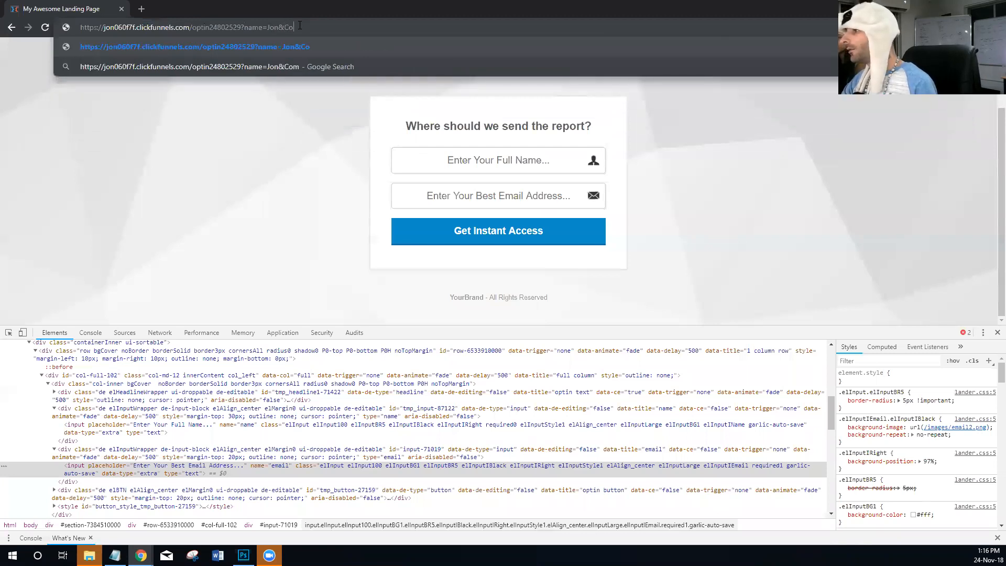
type("mapny")
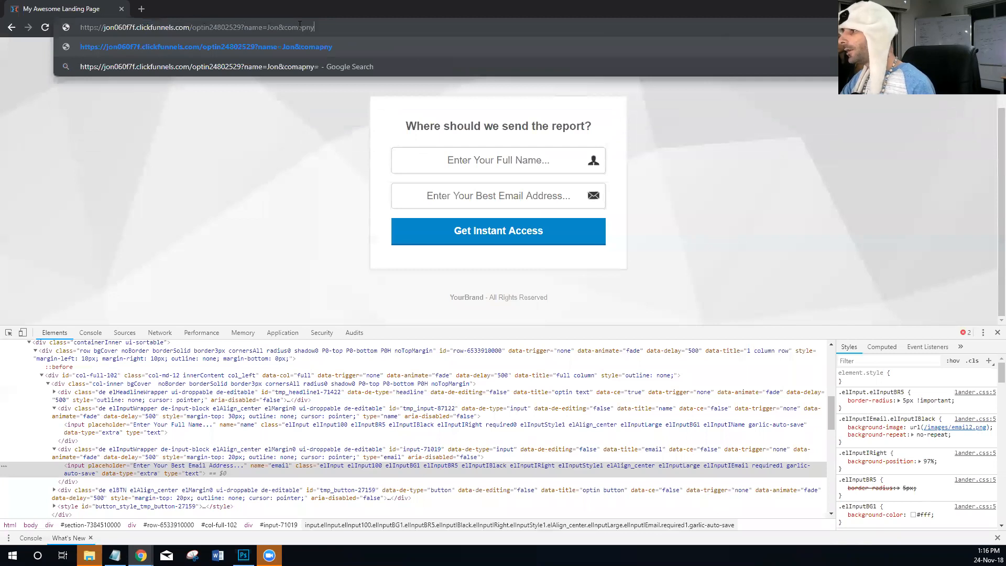
type("=Tier5&email=email@email.com")
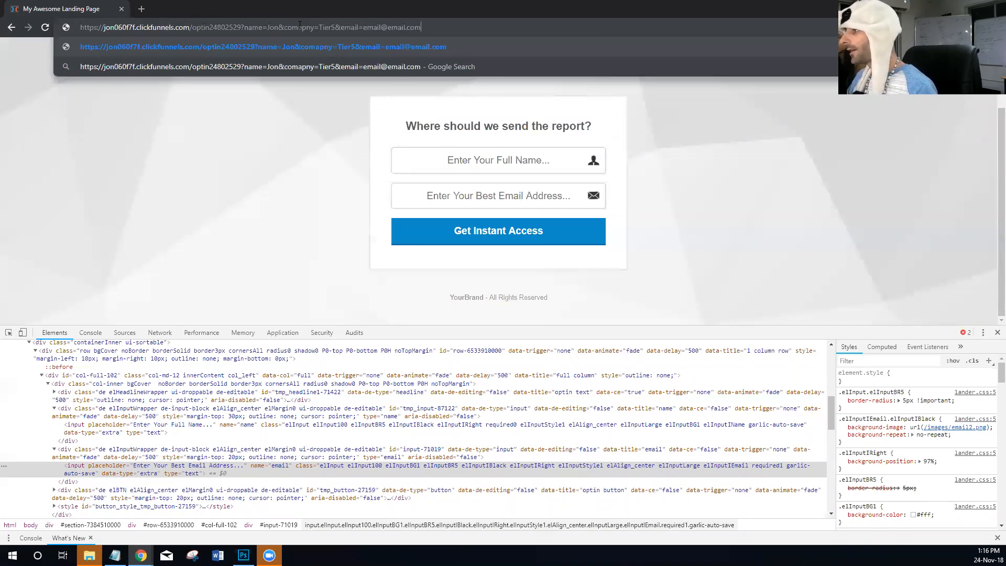
- Add an email parameter with a placeholder email address to the URL and load the page
key("Return")
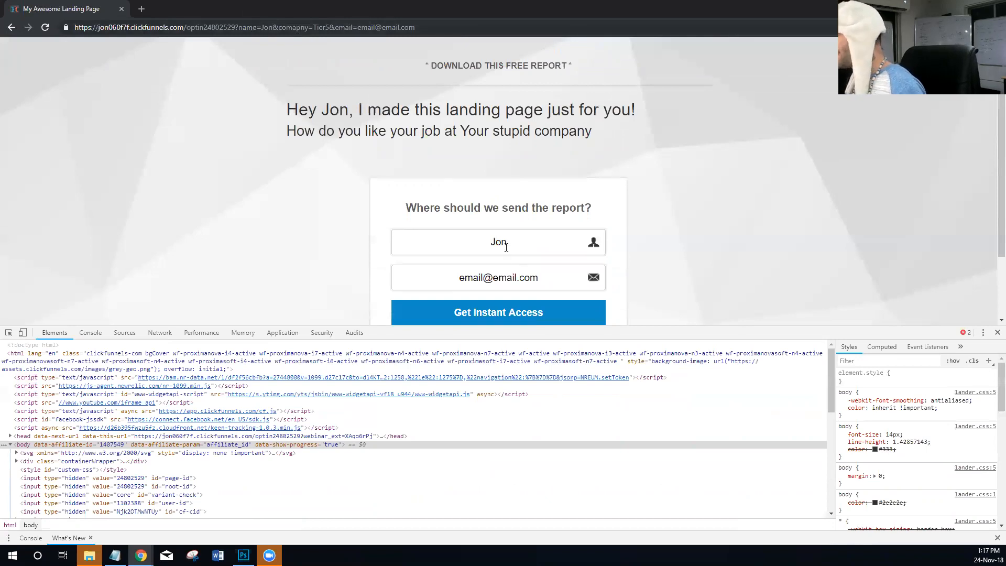
- Check the prefilled name and email values in the opt-in form and submit it
scroll(503, 243, "down", 1)
left_click_drag(519, 192, 490, 186)
left_click(526, 191)
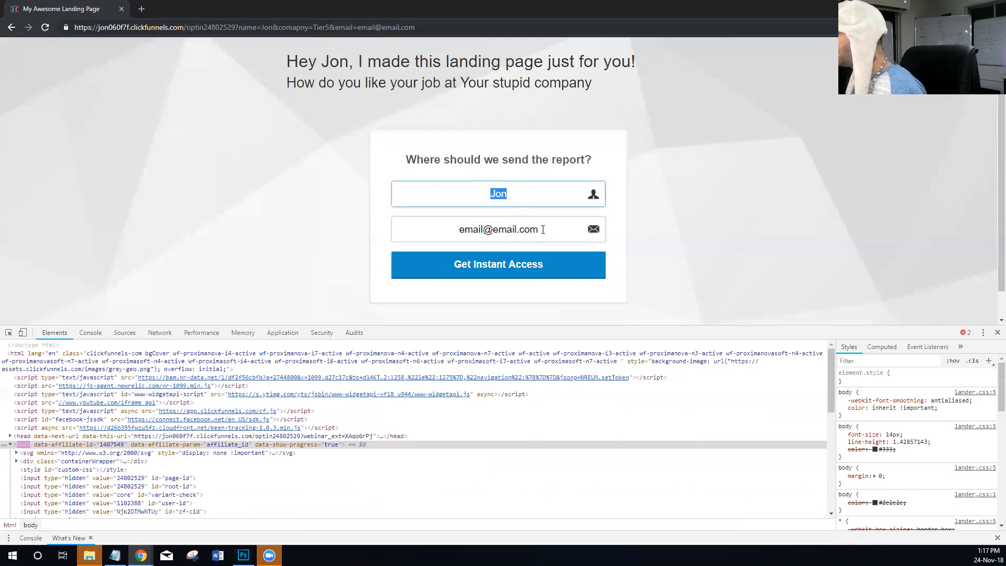
key("Tab")
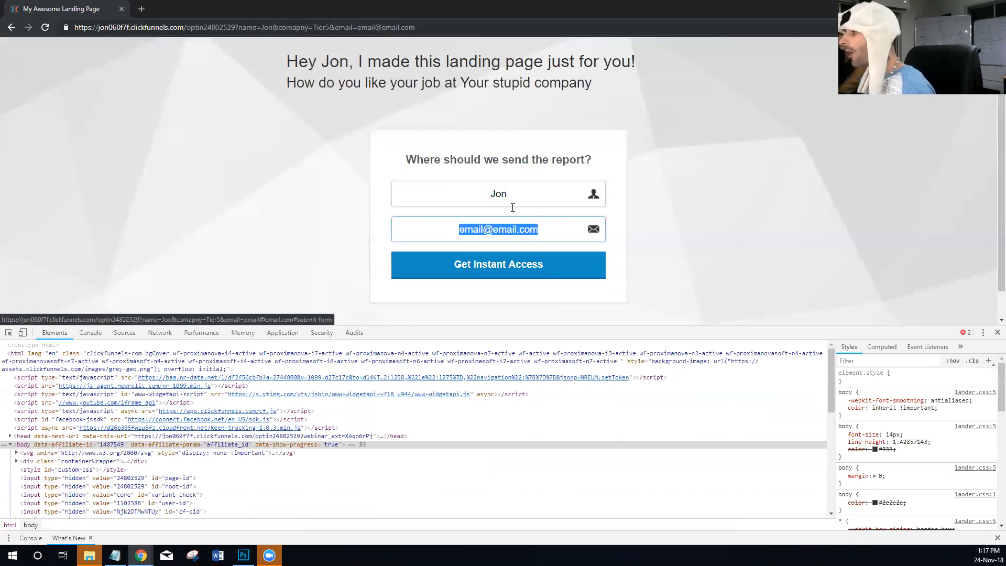
scroll(506, 211, "down", 1)
left_click(503, 239)
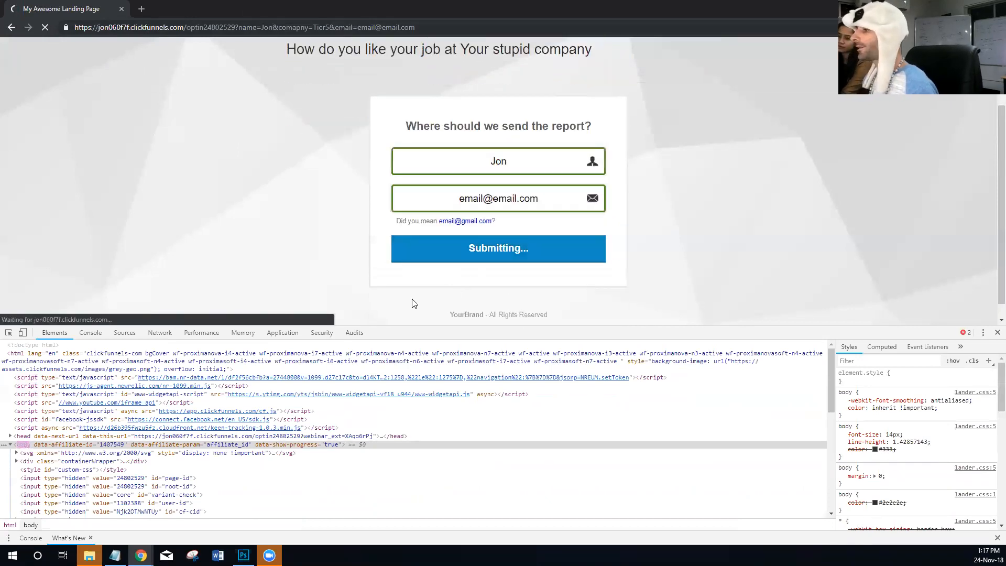